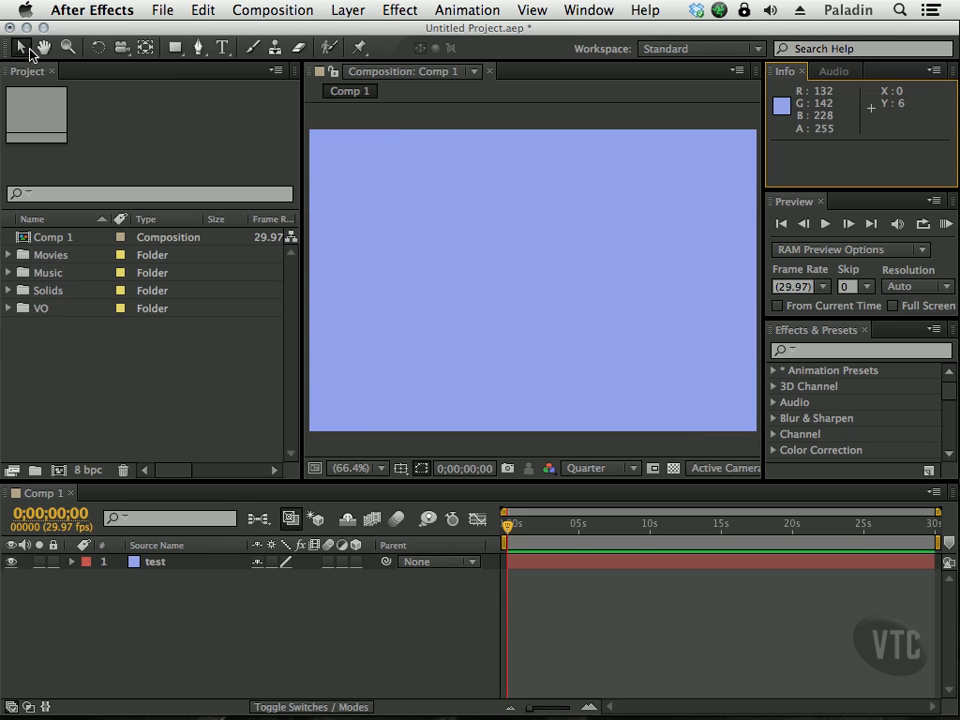
# Scale the test layer down in the composition to about 39% wide and 42% high
pyautogui.click(329, 48)
pyautogui.click(360, 48)
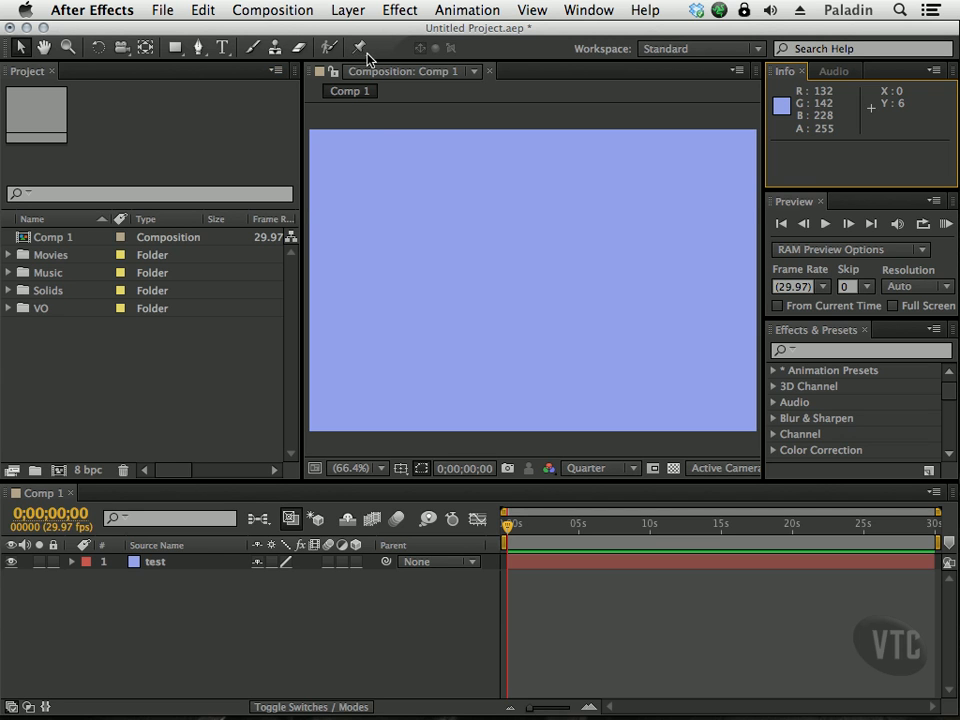
pyautogui.click(374, 206)
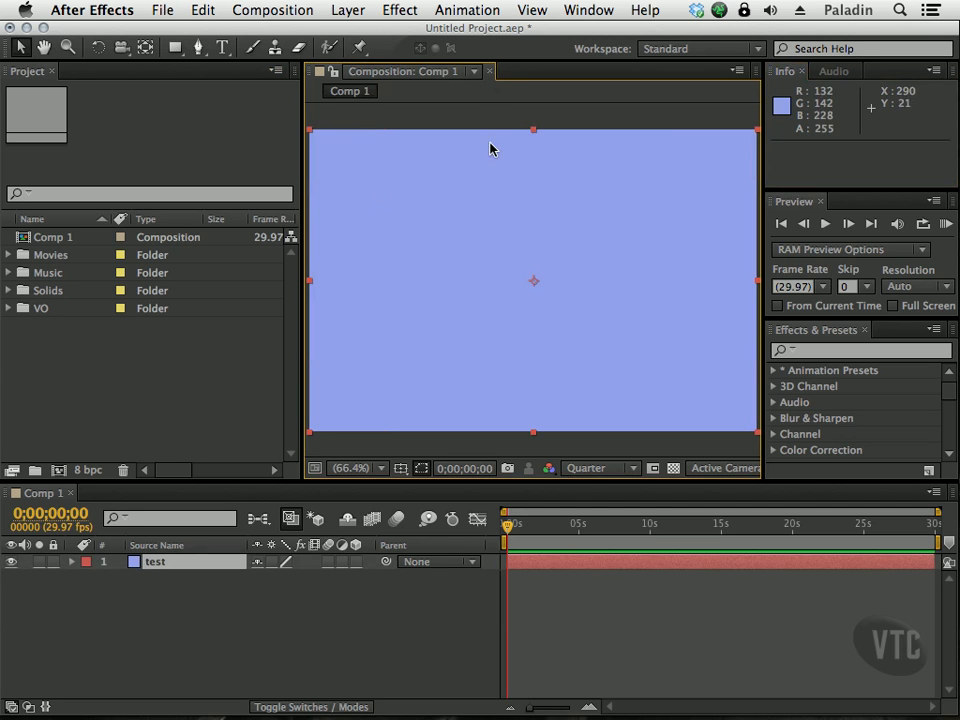
pyautogui.moveTo(757, 432); pyautogui.dragTo(622, 348)
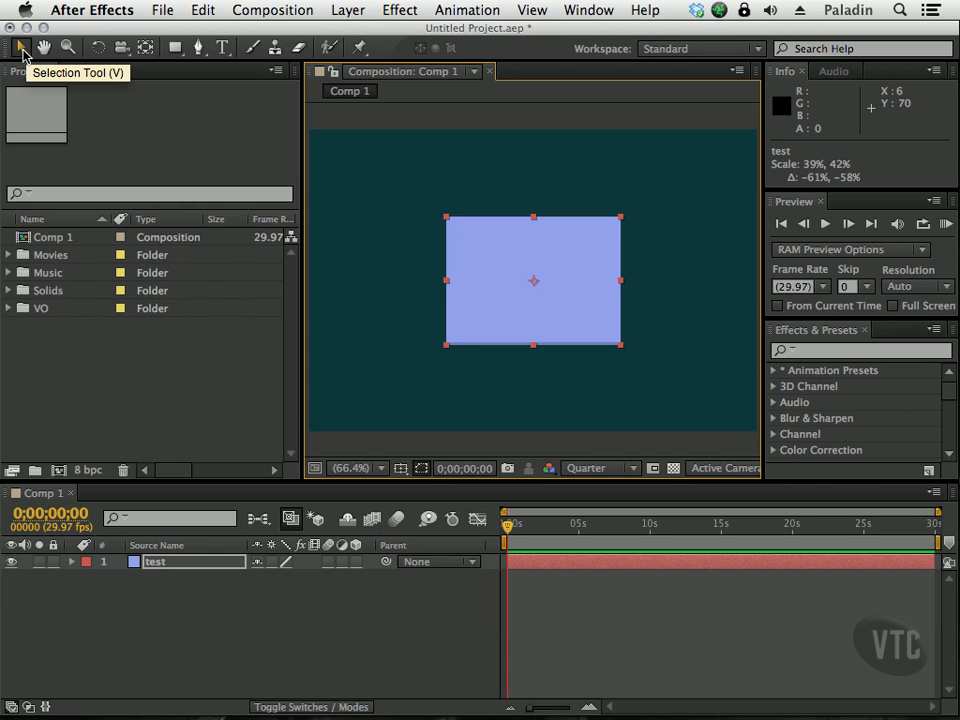
# Resize the test layer to a narrower, nearly square shape and move it to about 295, 196
pyautogui.moveTo(568, 296)
pyautogui.mouseDown()
pyautogui.moveTo(572, 200)
pyautogui.moveTo(522, 348)
pyautogui.moveTo(680, 312)
pyautogui.moveTo(610, 326)
pyautogui.moveTo(489, 259)
pyautogui.moveTo(518, 240)
pyautogui.moveTo(586, 297)
pyautogui.mouseUp()
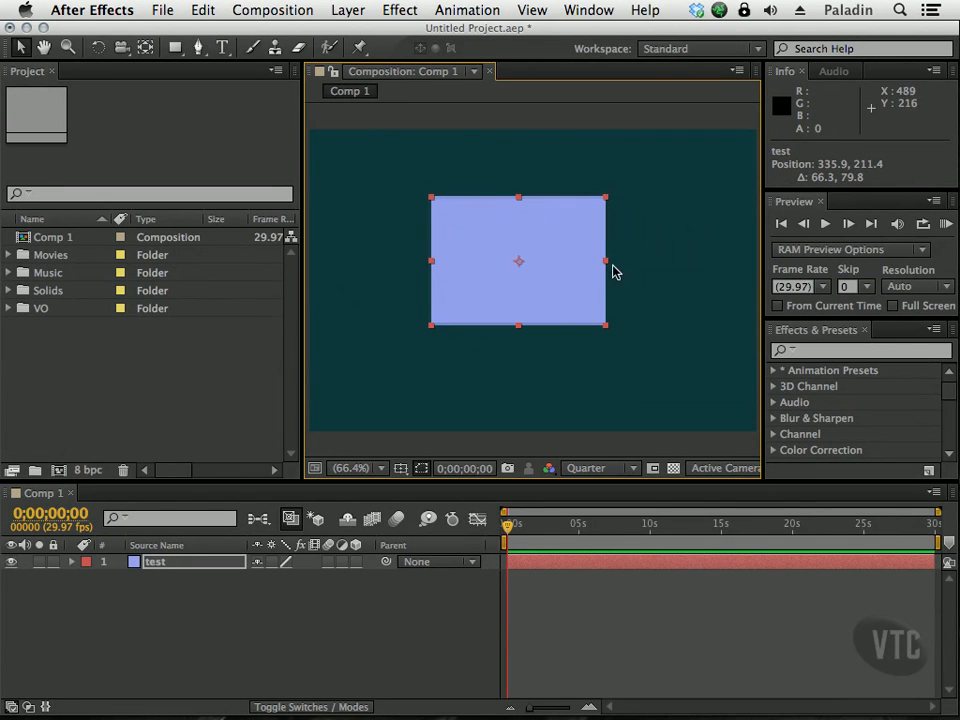
pyautogui.moveTo(435, 326); pyautogui.dragTo(390, 341)
pyautogui.moveTo(516, 347); pyautogui.dragTo(551, 315)
pyautogui.moveTo(645, 320); pyautogui.dragTo(591, 321)
pyautogui.moveTo(558, 292); pyautogui.dragTo(559, 265)
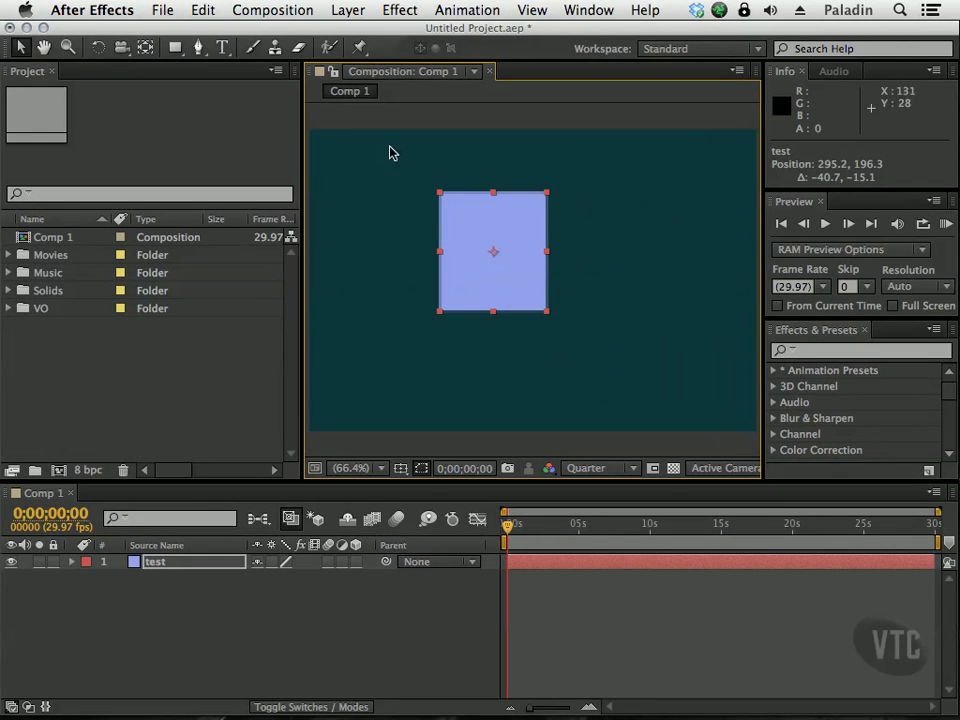
# Pan the composition view slightly with the Hand tool, including a temporary pan from the Selection tool
pyautogui.click(44, 47)
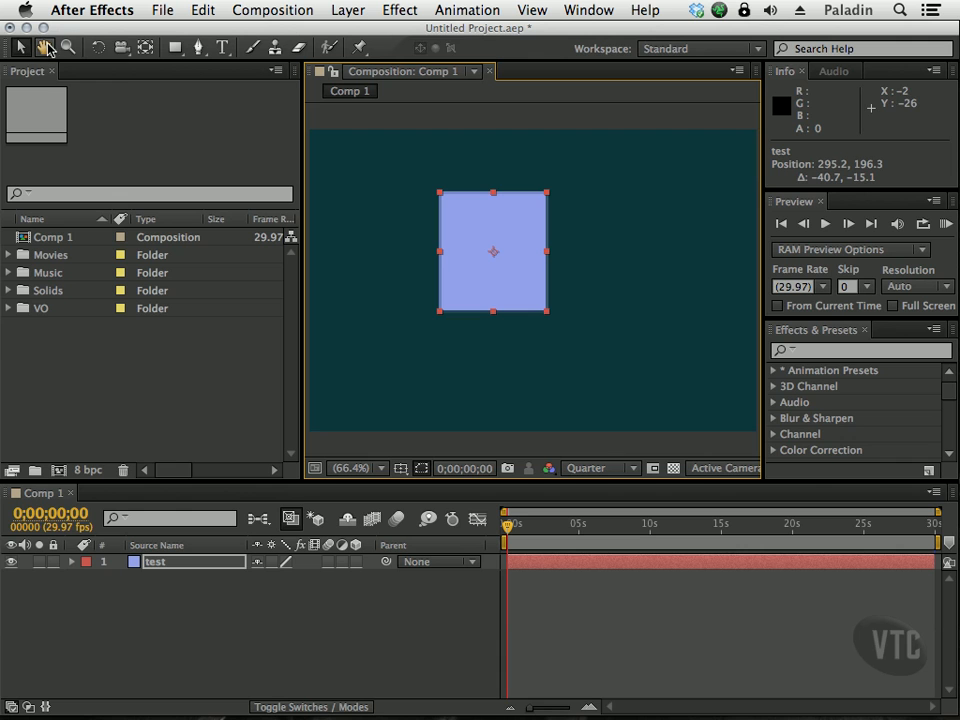
pyautogui.moveTo(467, 154)
pyautogui.mouseDown()
pyautogui.moveTo(482, 156)
pyautogui.moveTo(486, 221)
pyautogui.moveTo(449, 146)
pyautogui.moveTo(497, 150)
pyautogui.moveTo(461, 167)
pyautogui.moveTo(466, 157)
pyautogui.mouseUp()
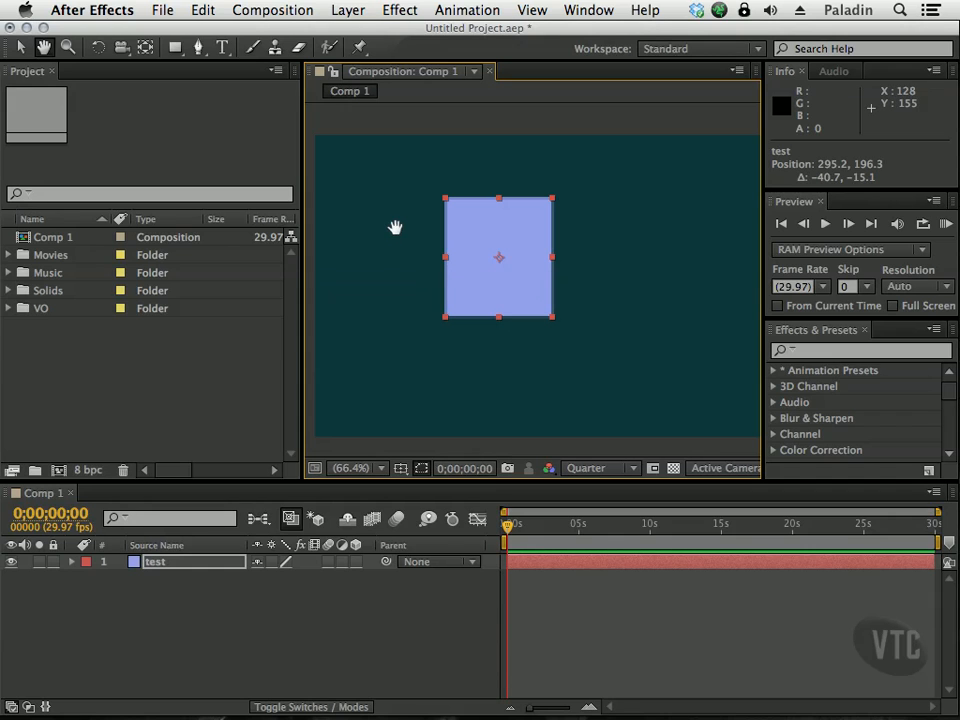
pyautogui.press('v')
pyautogui.click(44, 47)
pyautogui.moveTo(397, 270)
pyautogui.mouseDown()
pyautogui.moveTo(473, 256)
pyautogui.moveTo(390, 291)
pyautogui.moveTo(426, 296)
pyautogui.moveTo(407, 296)
pyautogui.moveTo(430, 282)
pyautogui.moveTo(394, 266)
pyautogui.mouseUp()
pyautogui.press('v')
pyautogui.press('space')
pyautogui.moveTo(396, 208); pyautogui.dragTo(373, 186)
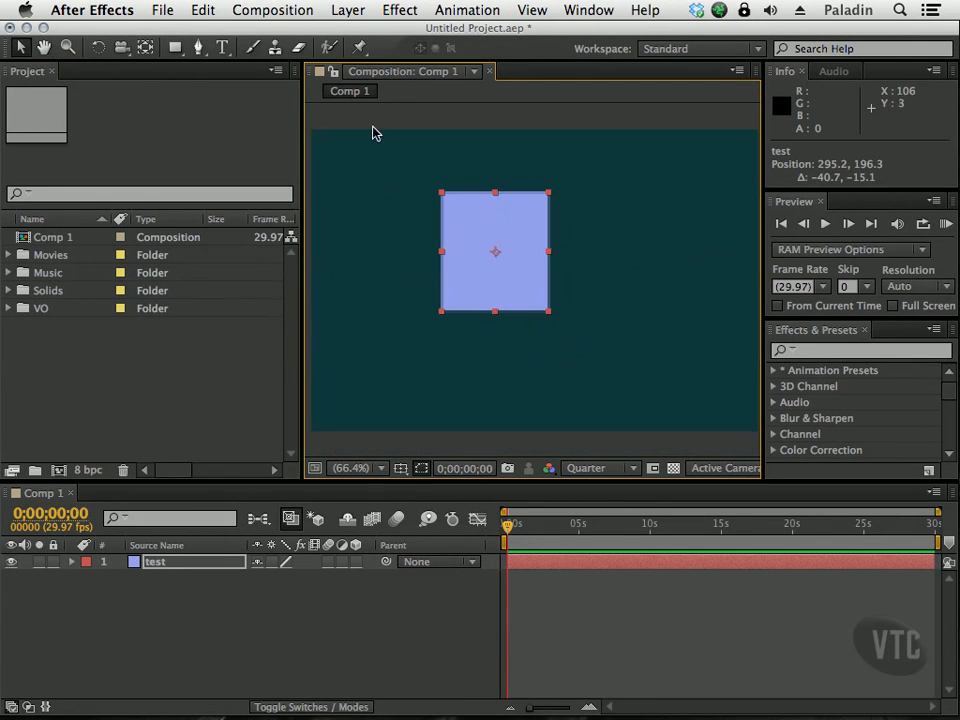
# Magnify the composition view to 300% around the test layer's upper-left corner and return to the Selection tool
pyautogui.click(68, 47)
pyautogui.moveTo(414, 172); pyautogui.dragTo(544, 307)
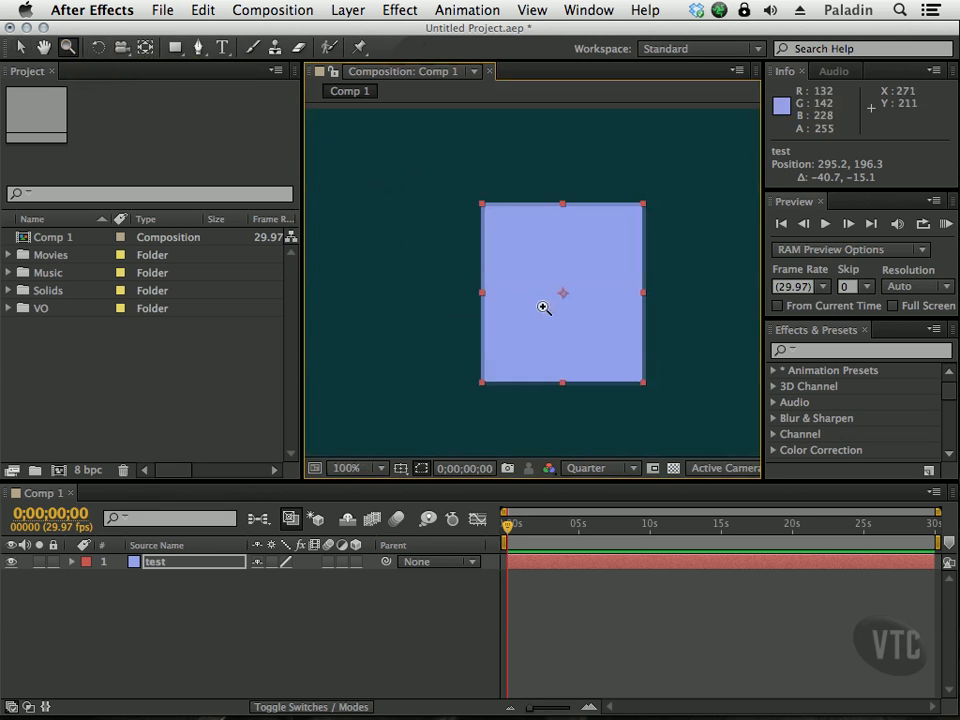
pyautogui.click(476, 197)
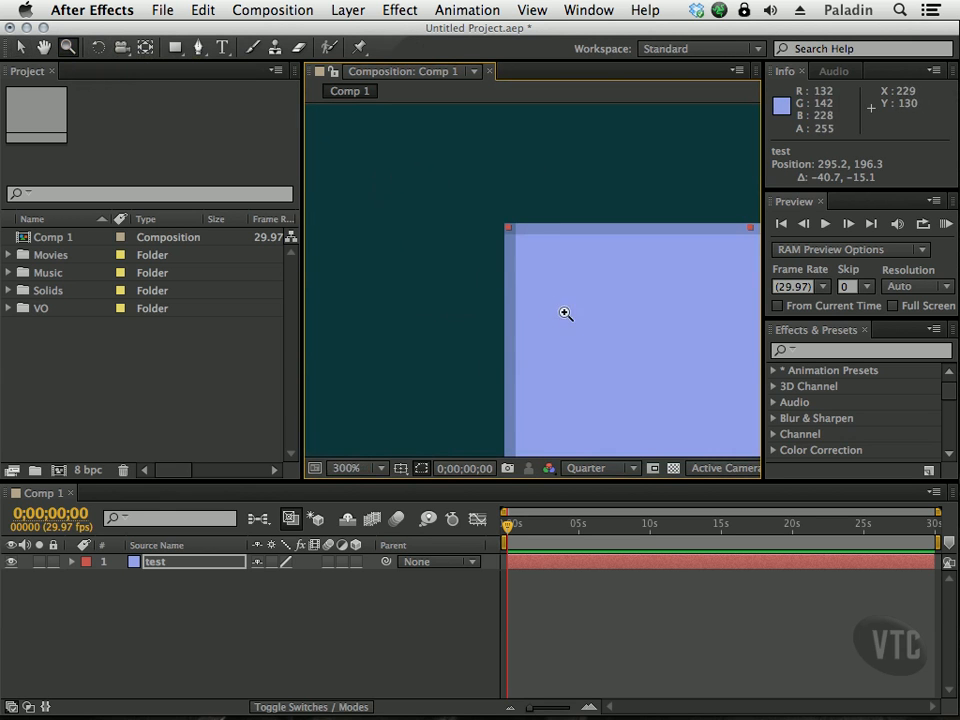
pyautogui.moveTo(611, 368); pyautogui.dragTo(510, 281)
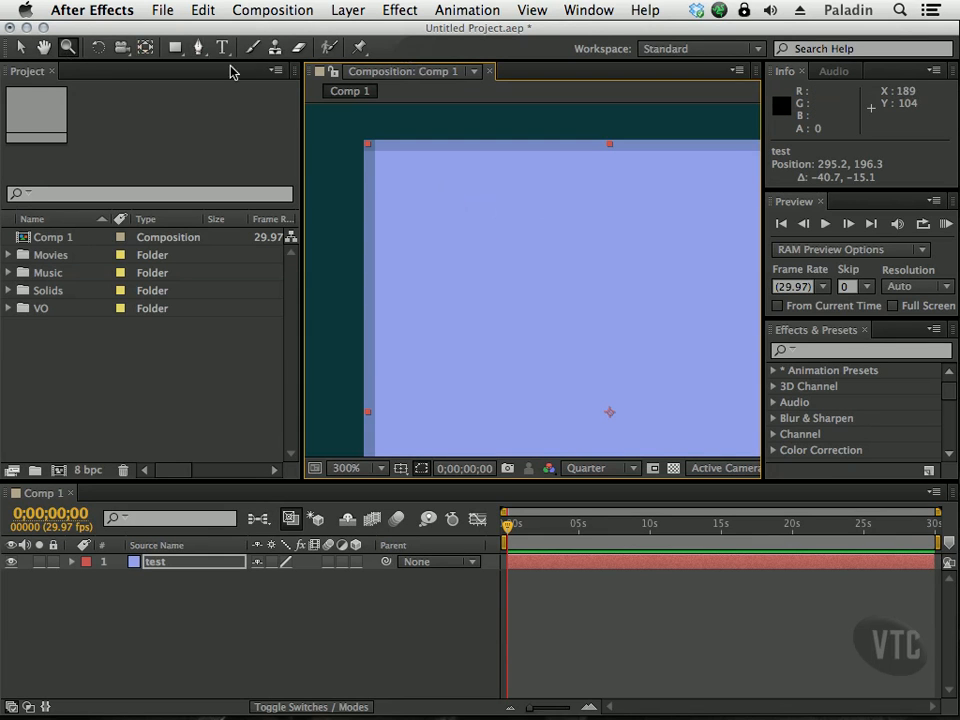
pyautogui.click(20, 46)
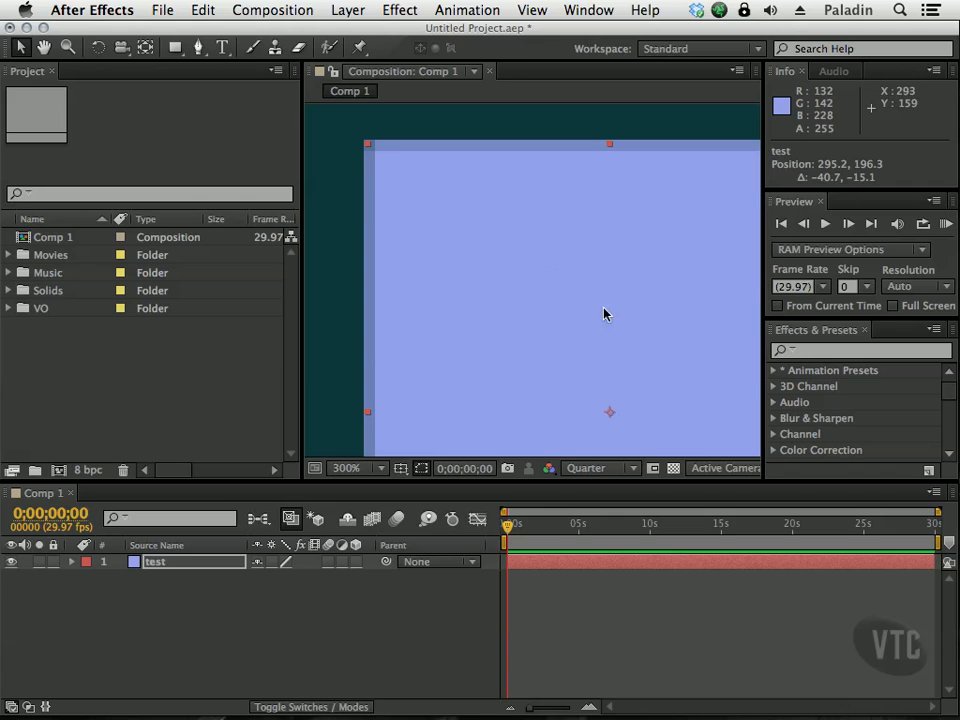
# Try the Text workspace and switch the layout to the Effects workspace
pyautogui.click(757, 52)
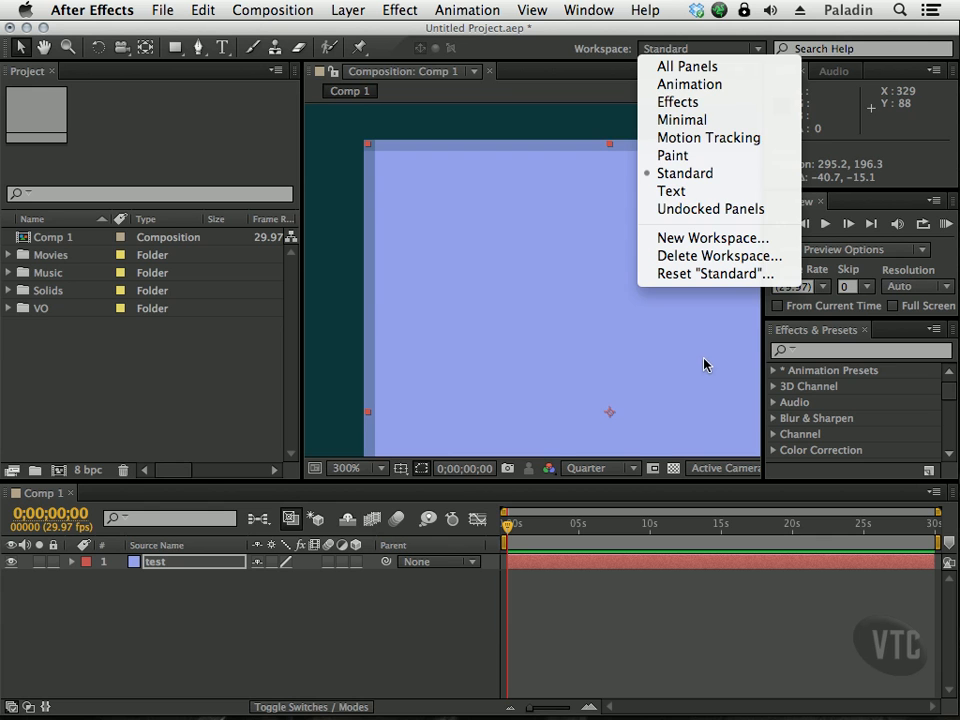
pyautogui.click(683, 192)
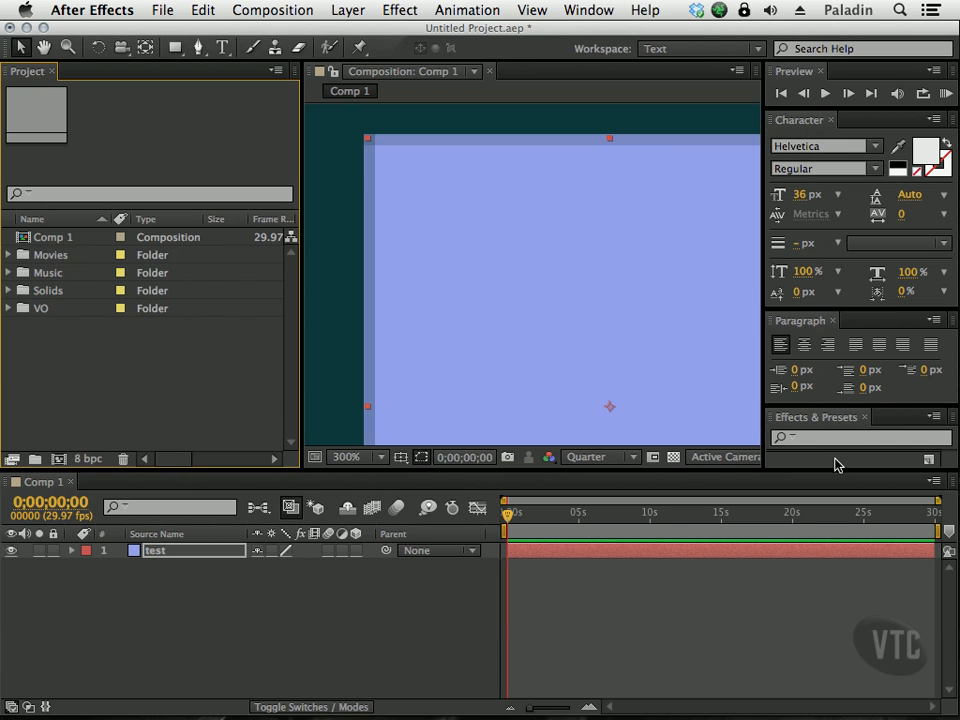
pyautogui.click(703, 50)
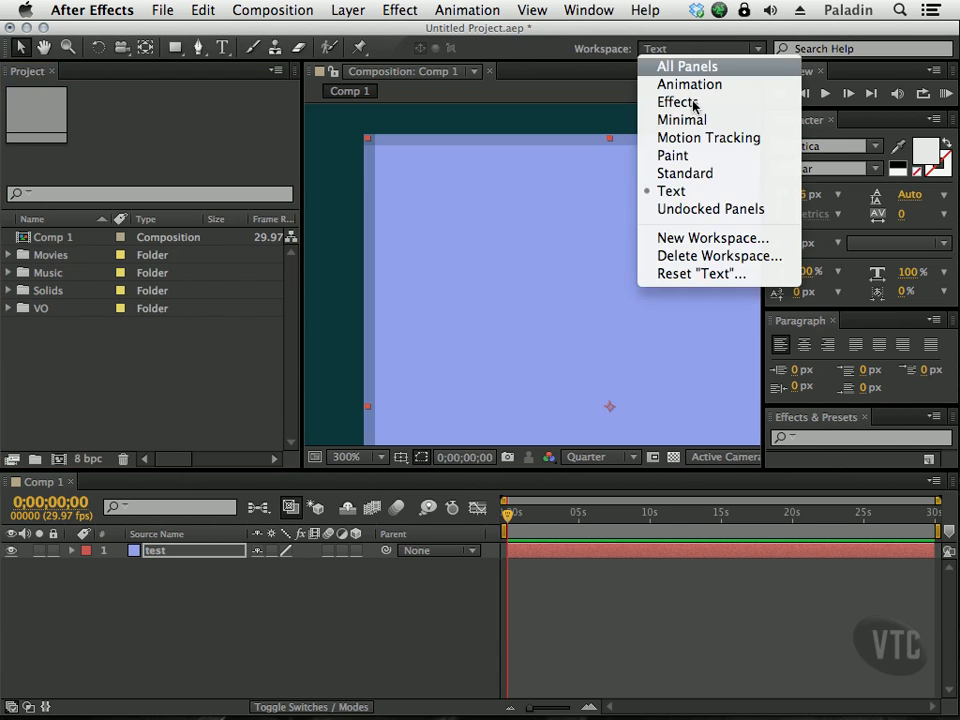
pyautogui.click(695, 101)
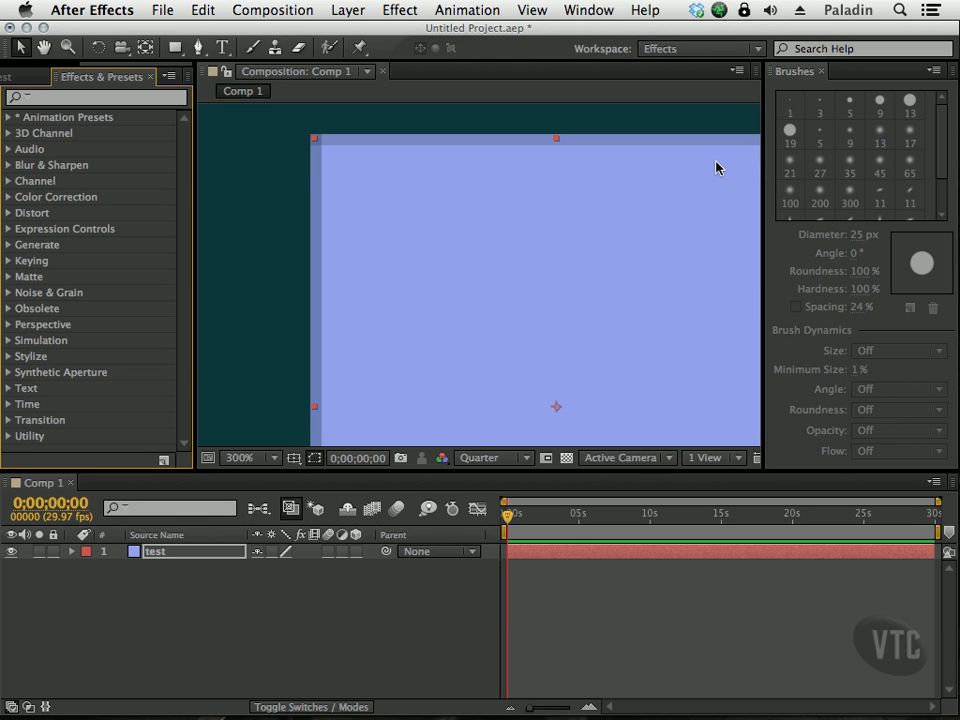
pyautogui.click(675, 48)
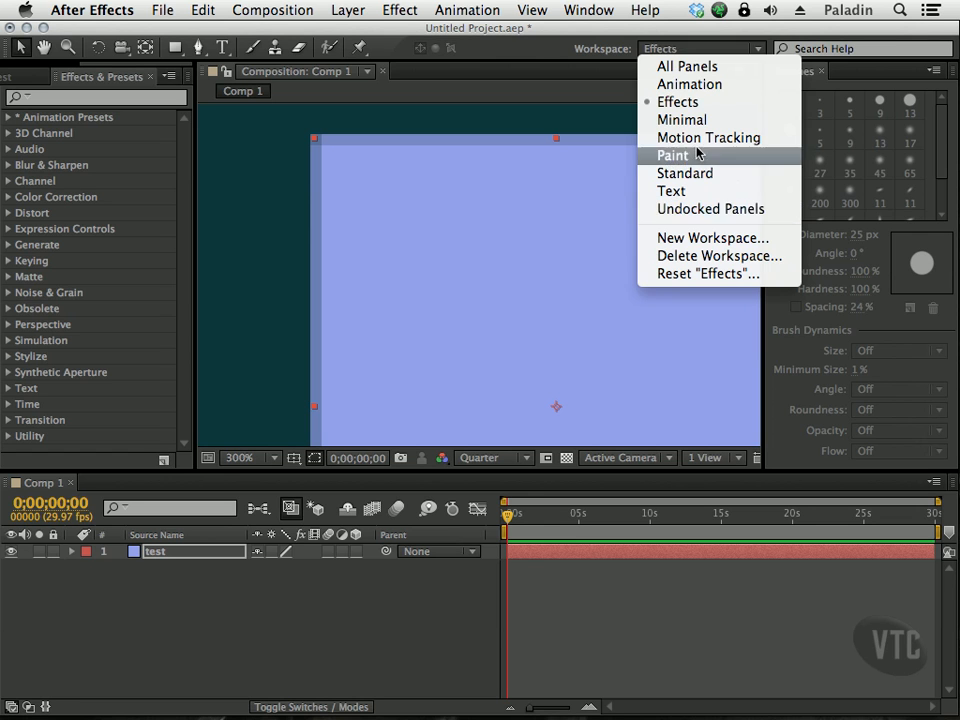
pyautogui.click(598, 136)
# Move the current time in Comp 1 to 0;00;10;10
pyautogui.press('h')
pyautogui.moveTo(668, 191); pyautogui.dragTo(624, 186)
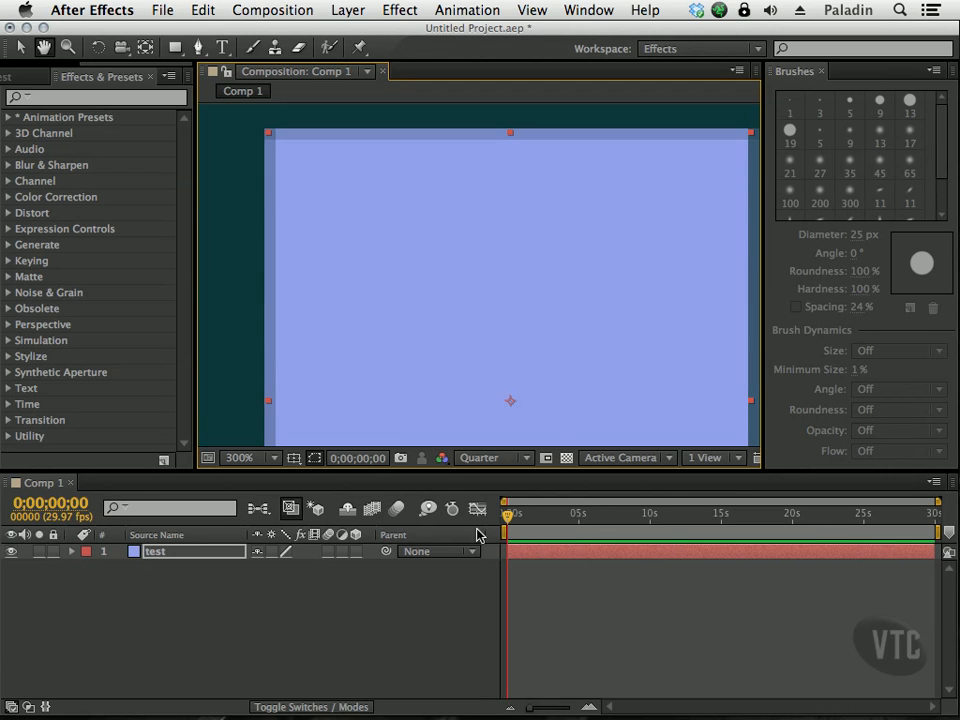
pyautogui.moveTo(507, 516); pyautogui.dragTo(637, 517)
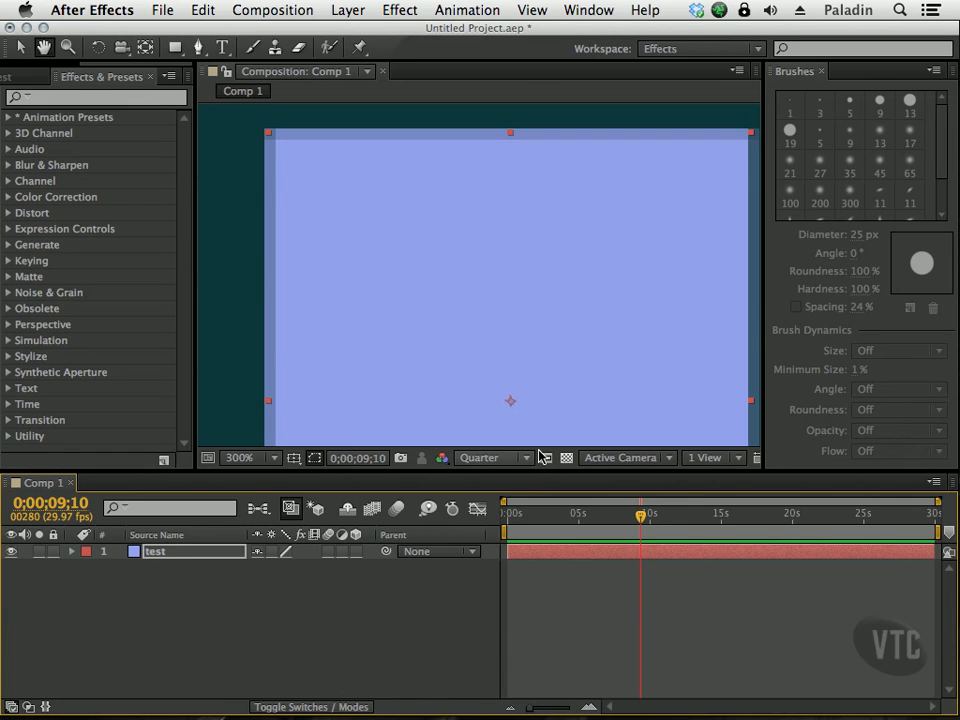
pyautogui.moveTo(641, 519)
pyautogui.mouseDown()
pyautogui.moveTo(567, 519)
pyautogui.moveTo(655, 519)
pyautogui.mouseUp()
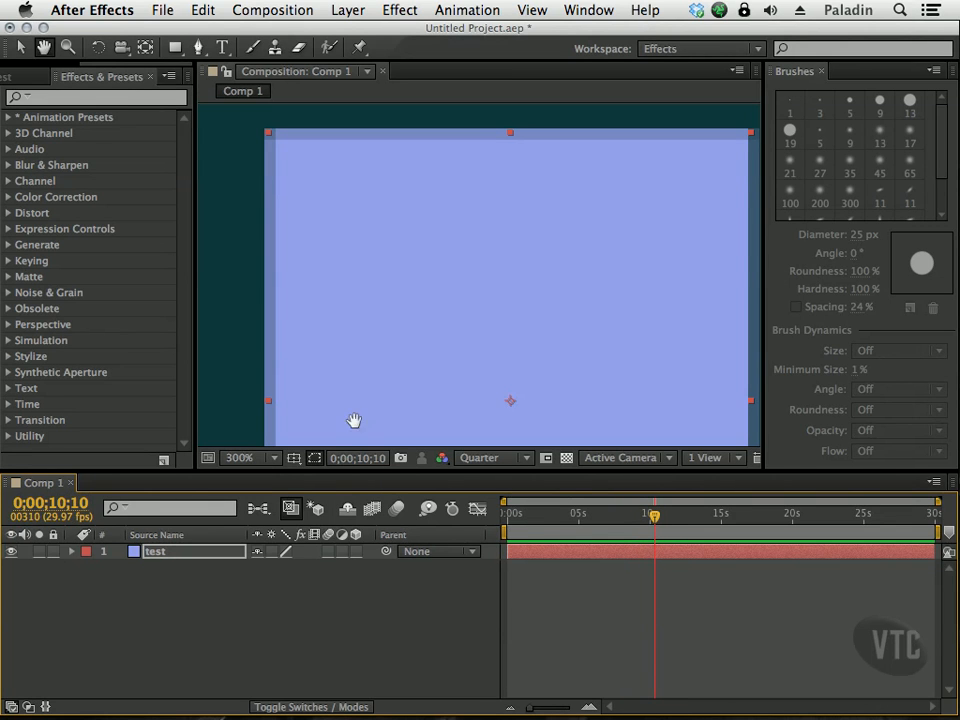